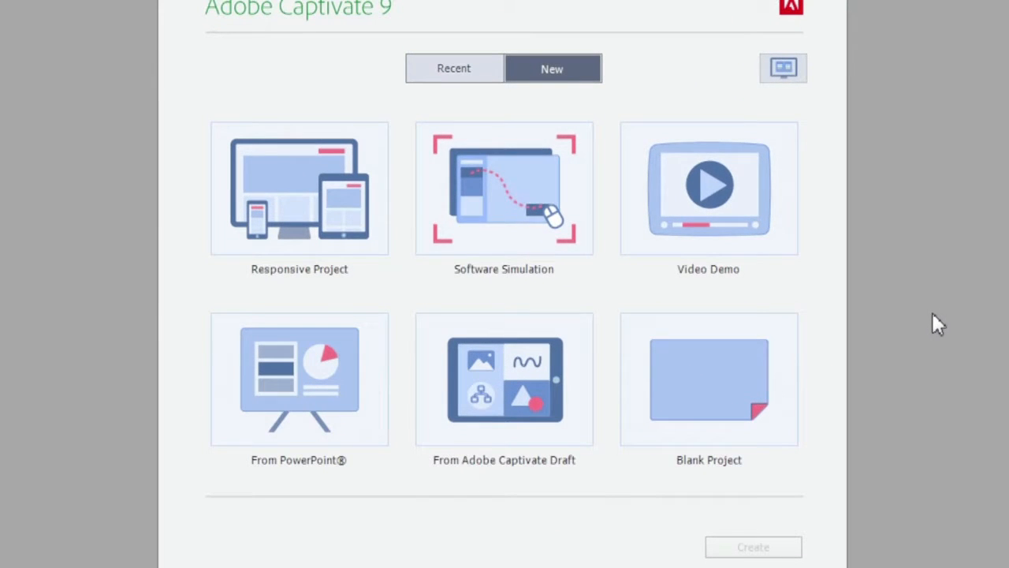
Create a responsive project and add the two missing breakpoints, one beside the desktop view and one between tablet and mobile portrait.
double_click(321, 232)
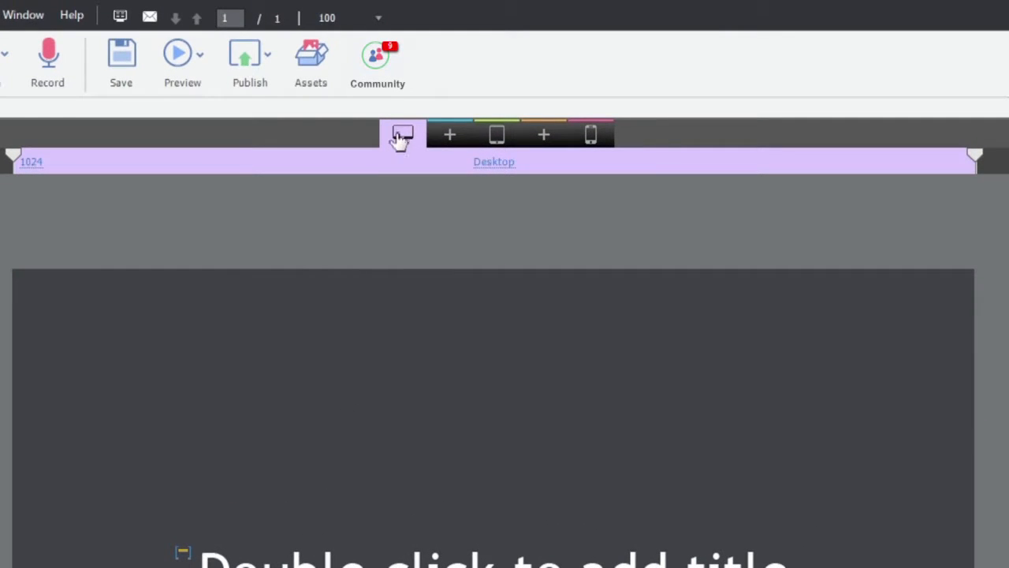
left_click(497, 136)
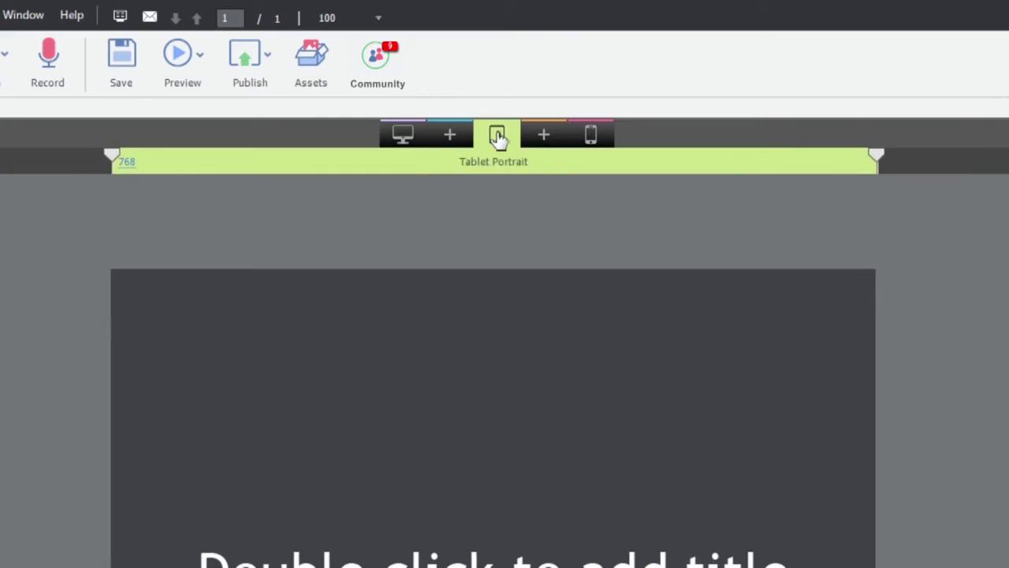
left_click(591, 138)
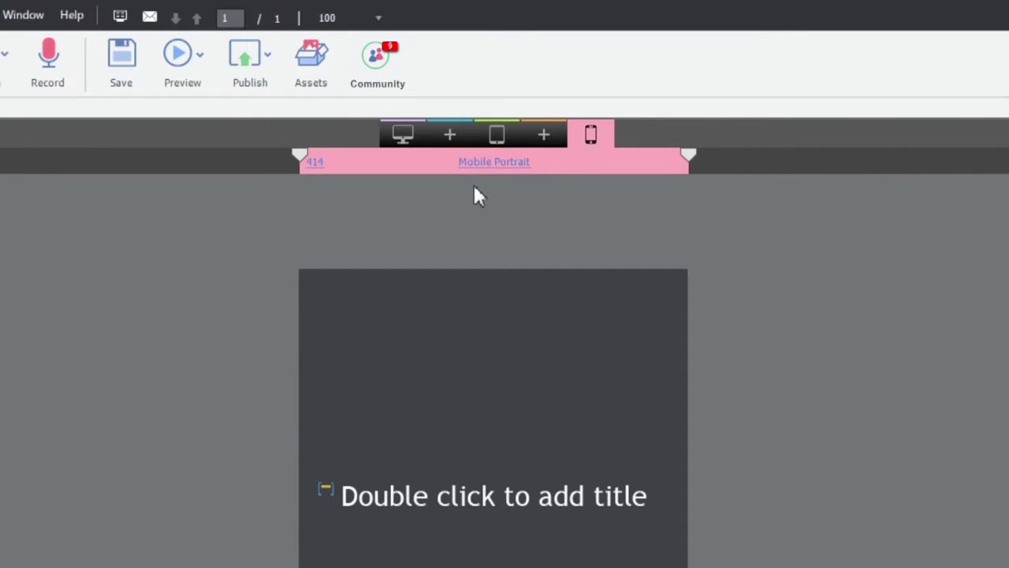
left_click(451, 136)
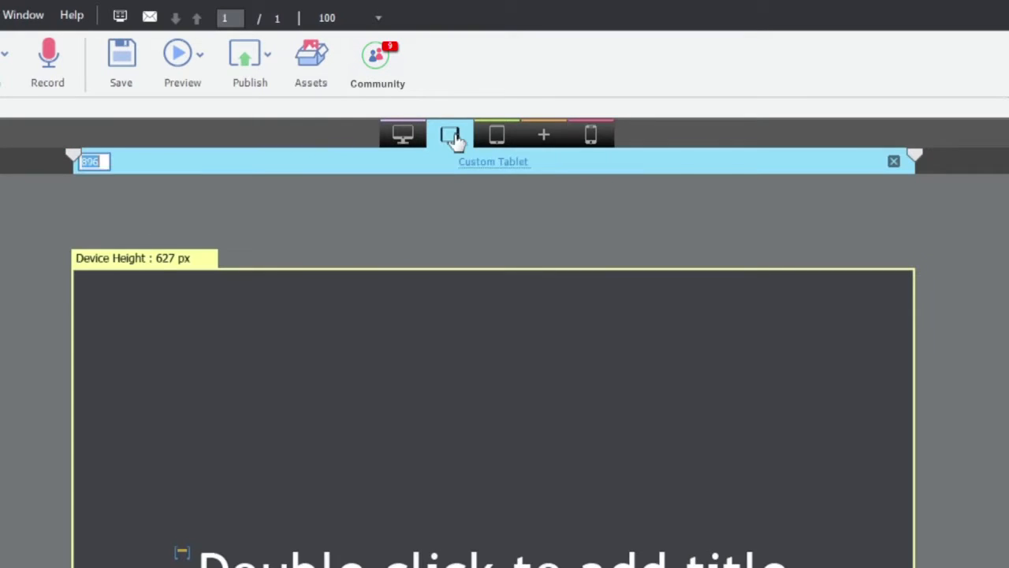
left_click(548, 138)
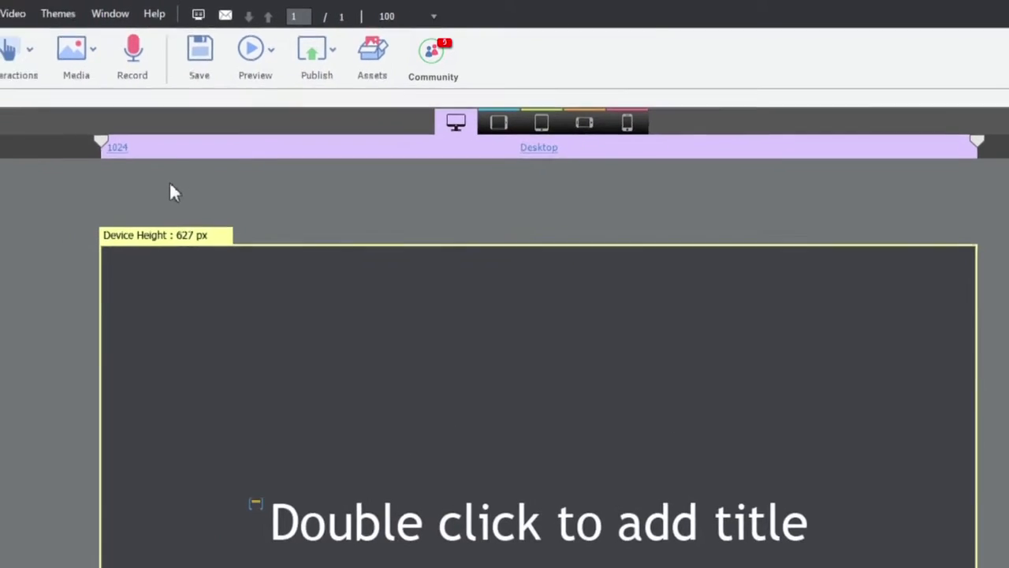
Try resizing the Desktop breakpoint freehand, then set its width to 1024 px and leave its name as is.
left_click_drag(100, 142, 20, 130)
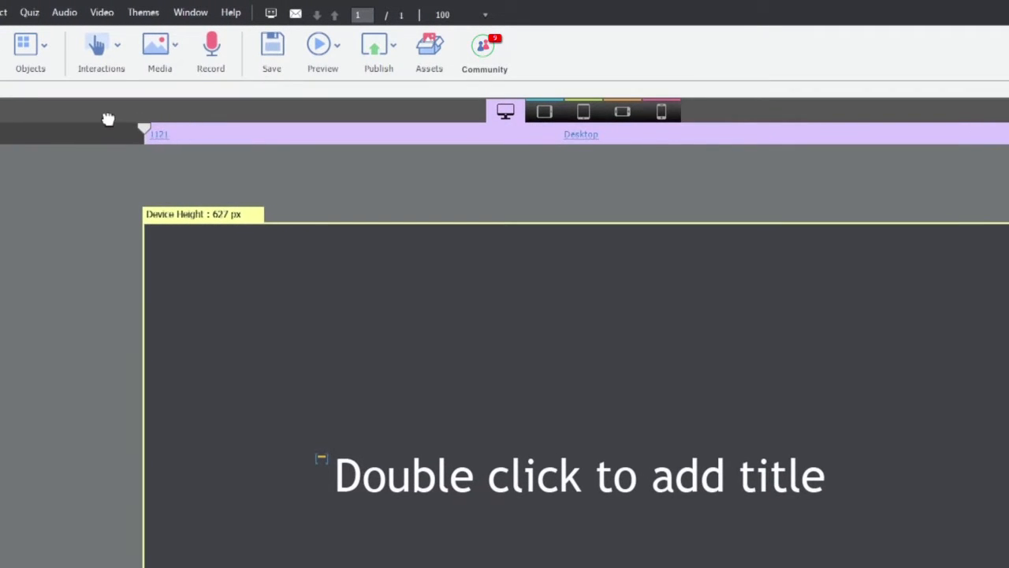
mouse_move(108, 119)
left_mouse_down()
mouse_move(173, 124)
mouse_move(39, 125)
mouse_move(96, 133)
left_mouse_up()
left_click(193, 134)
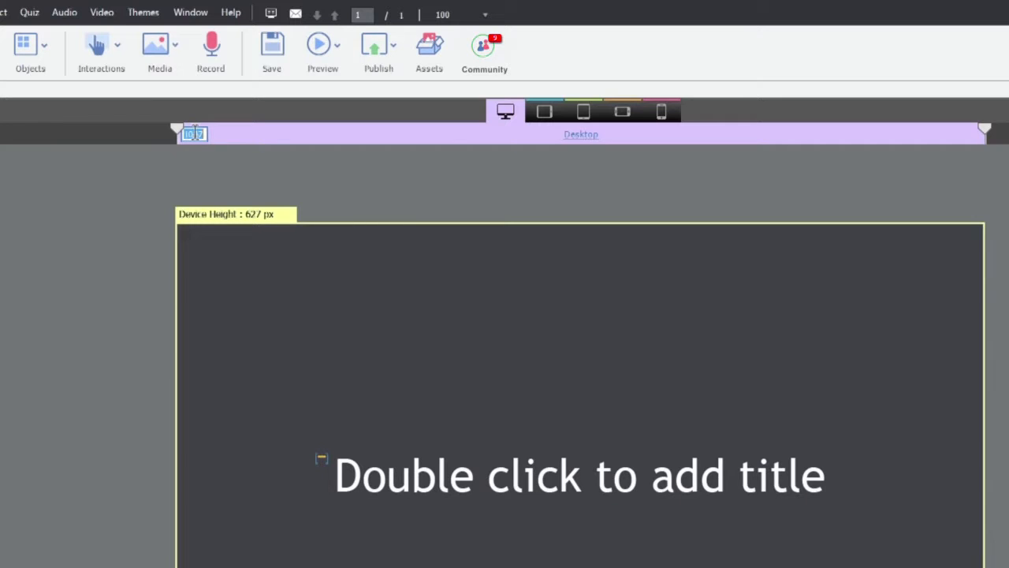
type("1024")
key("Return")
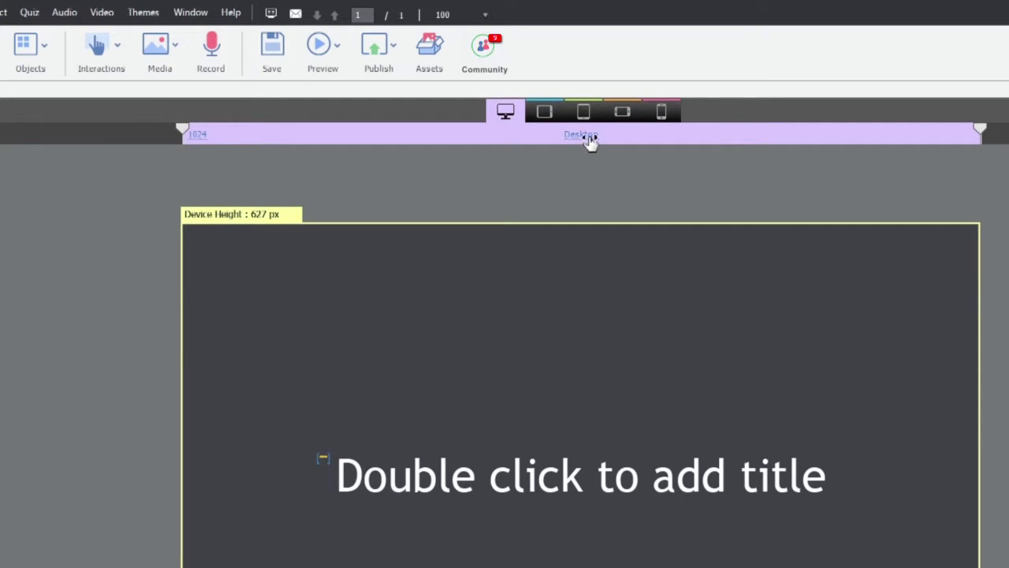
left_click(589, 136)
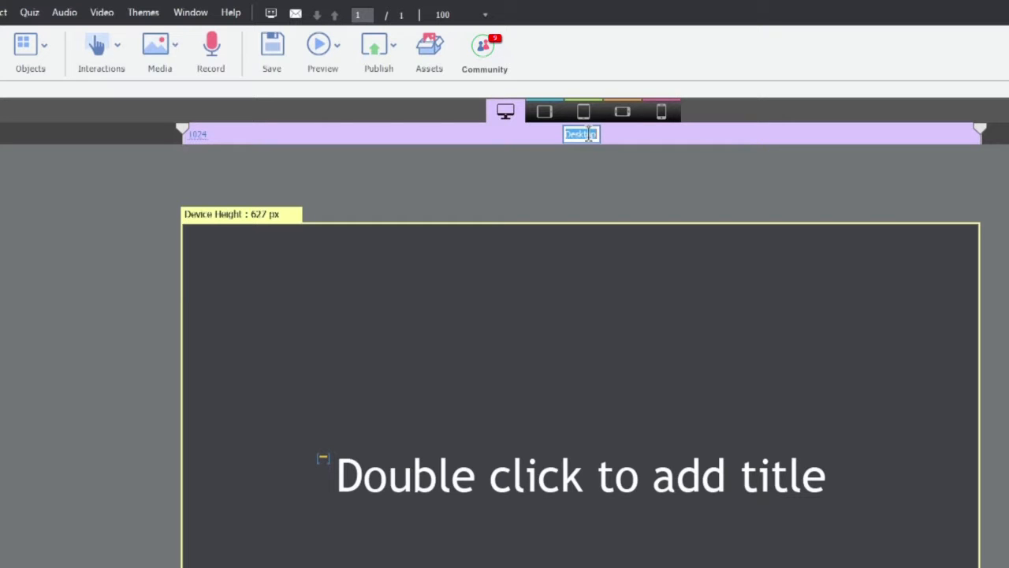
left_click(600, 150)
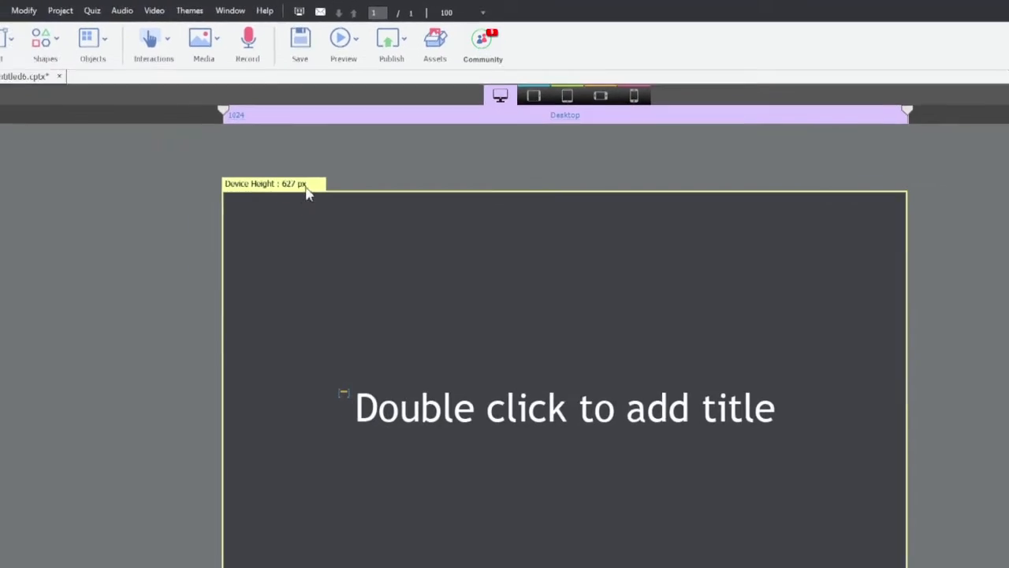
Adjust the desktop slide's device height and set it to exactly 627 px in the slide properties.
mouse_move(543, 480)
left_mouse_down()
mouse_move(545, 468)
mouse_move(544, 481)
left_mouse_up()
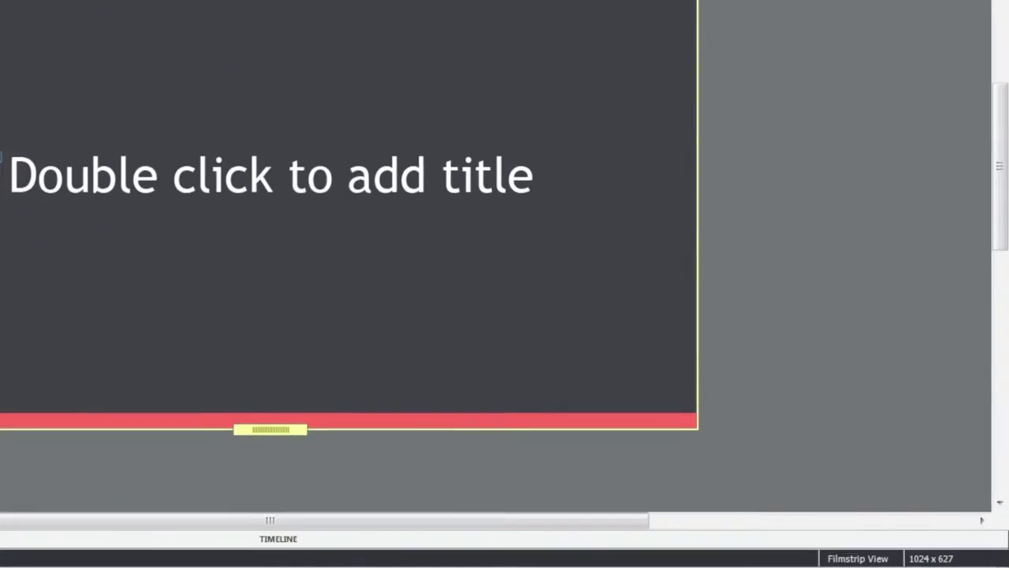
left_click(982, 2)
left_click(860, 124)
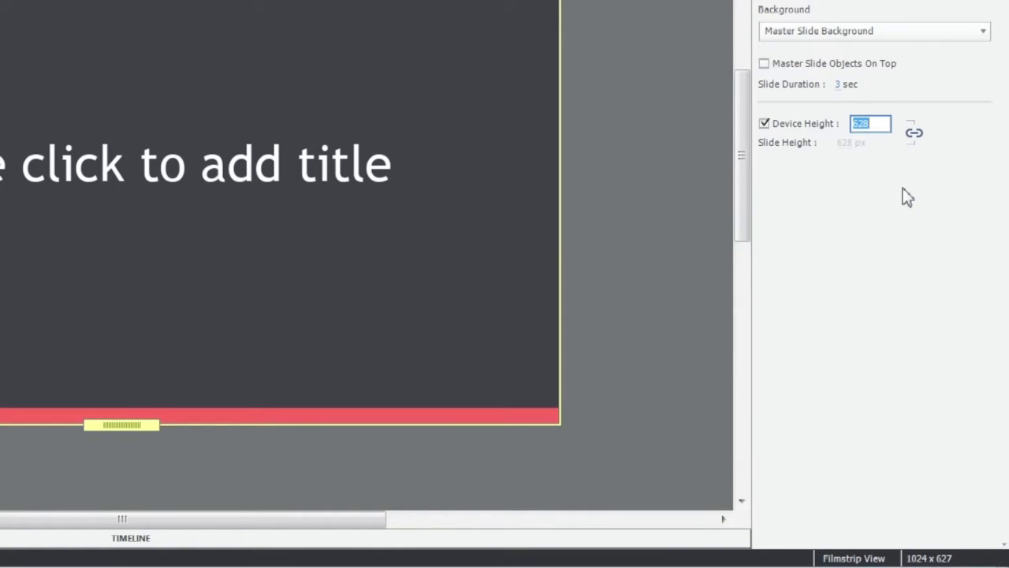
type("627")
key("Return")
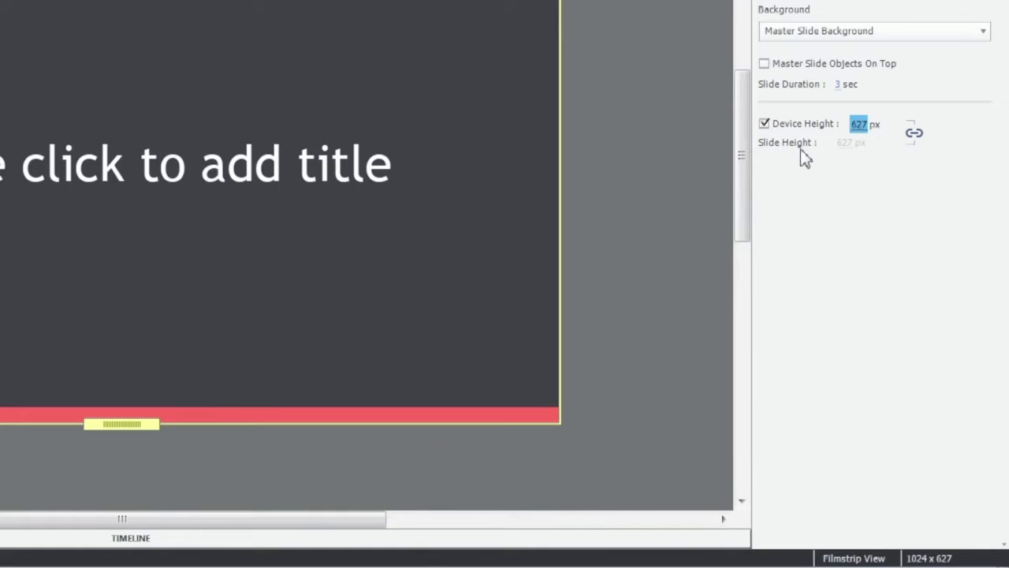
Unlink the slide height from the device height and set the slide height to 710 px.
left_click(915, 136)
left_click(844, 143)
type("710")
key("Return")
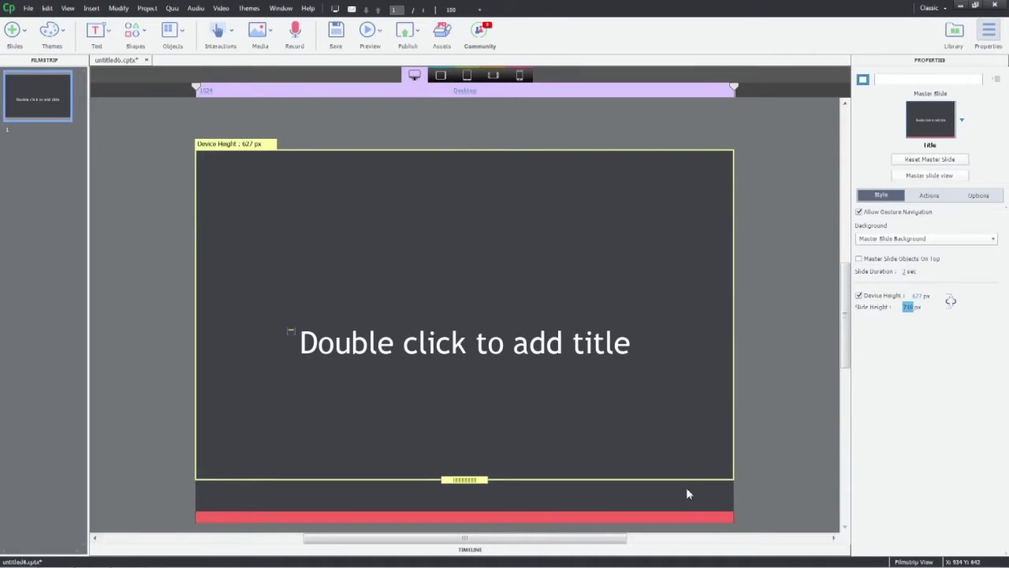
Add a new slide based on the Objectives master slide after the title slide.
right_click(30, 113)
mouse_move(58, 134)
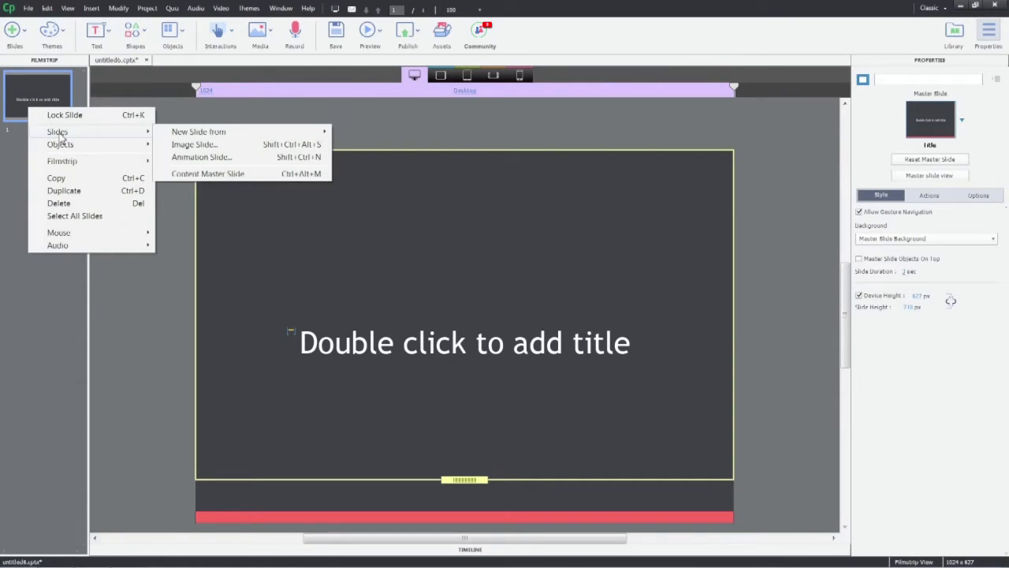
mouse_move(211, 134)
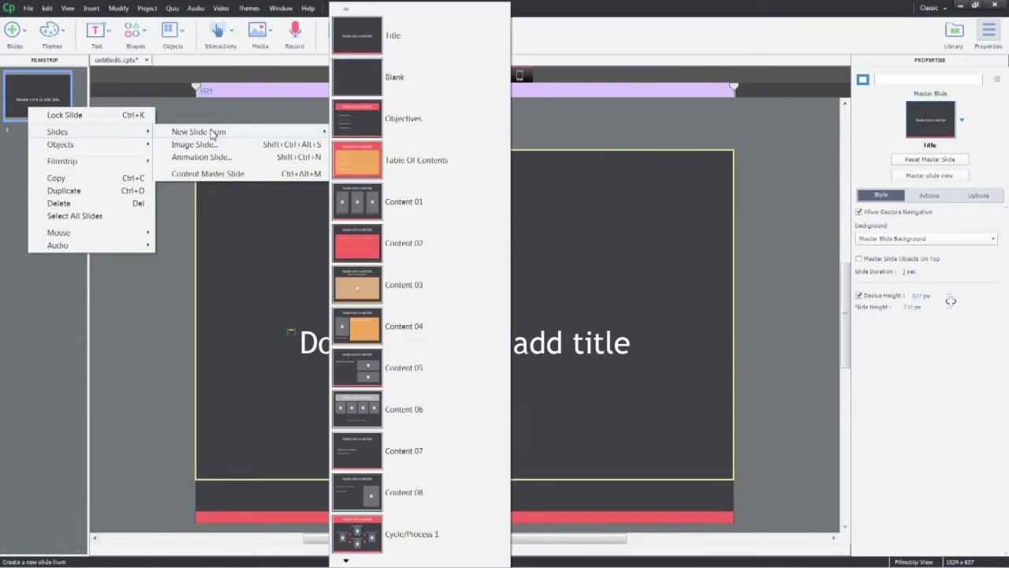
left_click(359, 116)
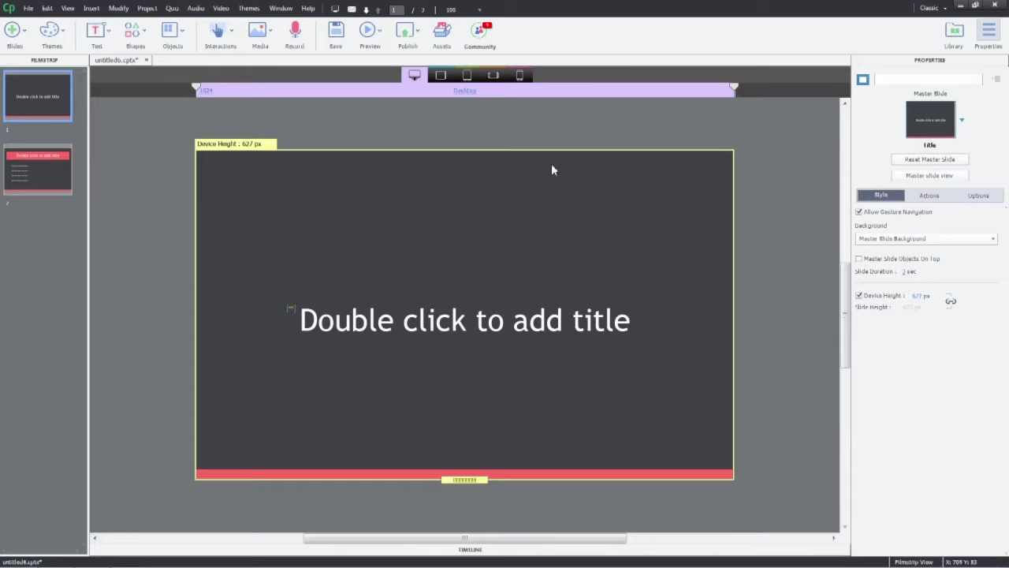
Insert the full-length illustrated character in a white lab coat onto the title slide.
left_click(258, 34)
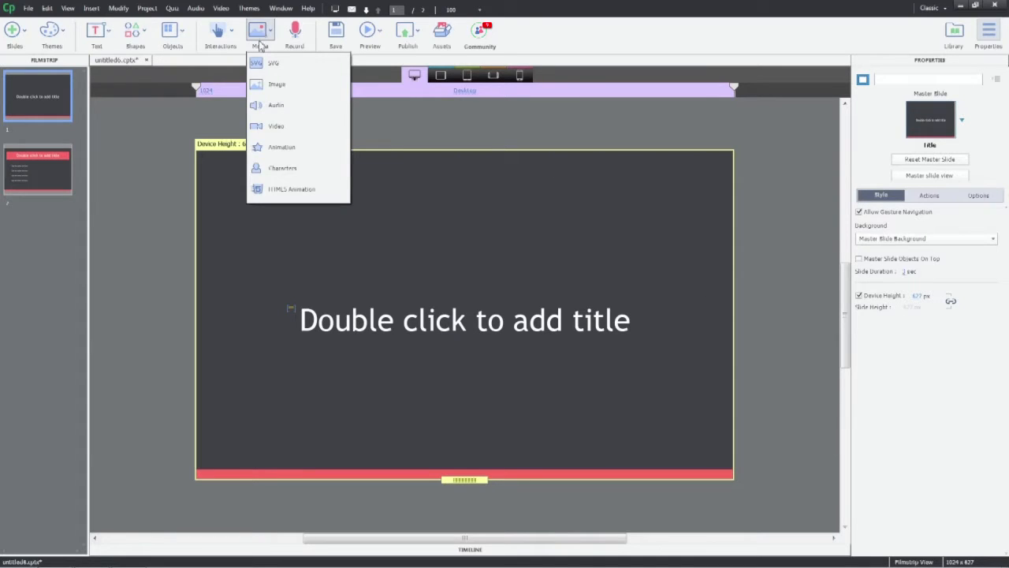
left_click(271, 167)
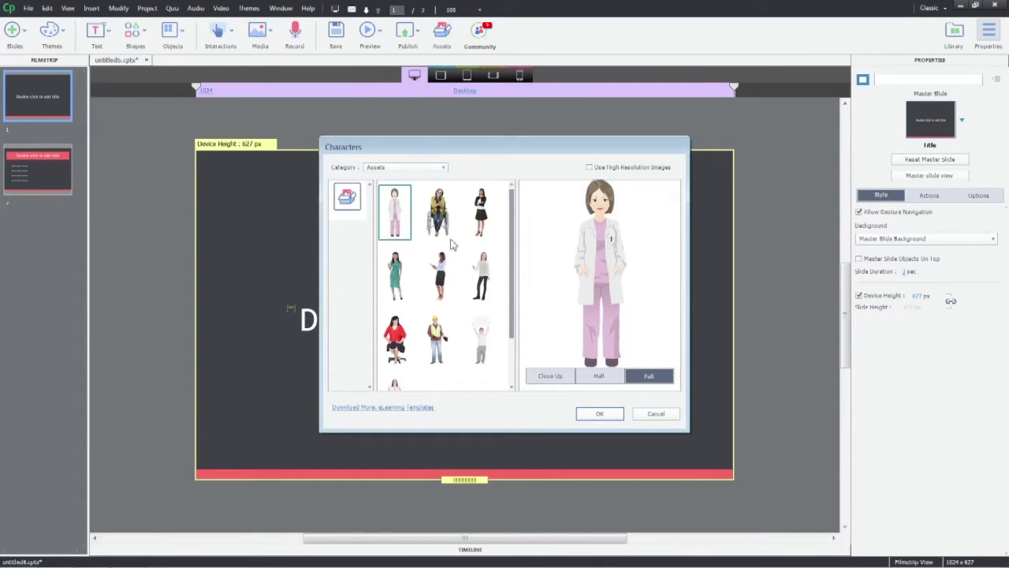
left_click(599, 414)
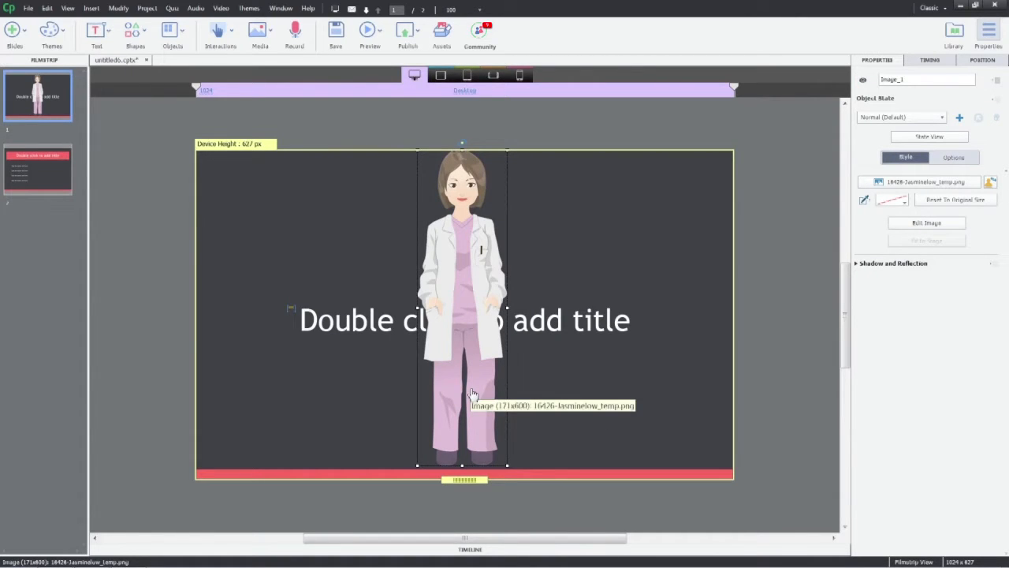
Check how the inserted character scales in each tablet and mobile breakpoint, and return to the desktop layout.
left_click(440, 76)
left_click(467, 76)
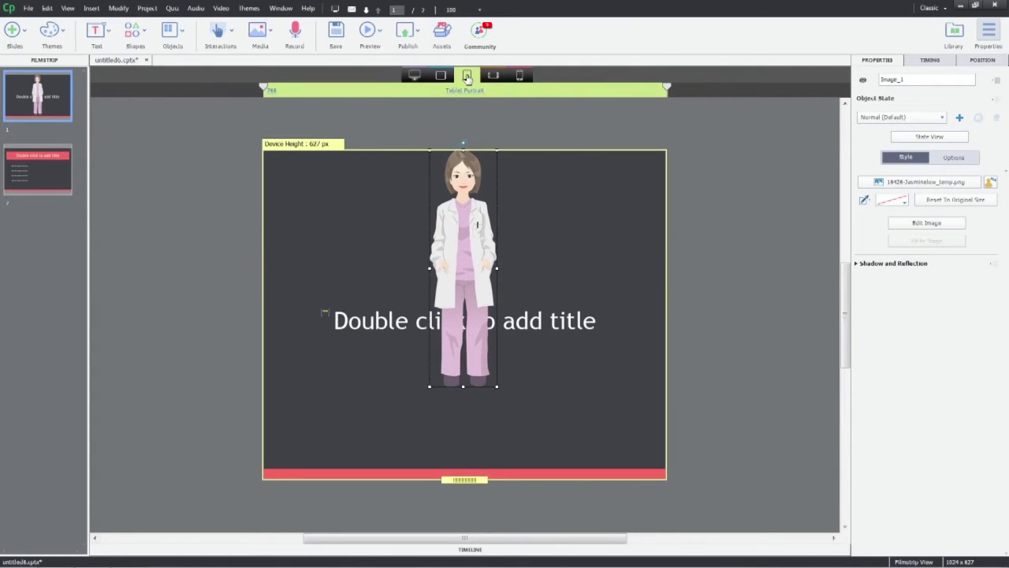
left_click(495, 76)
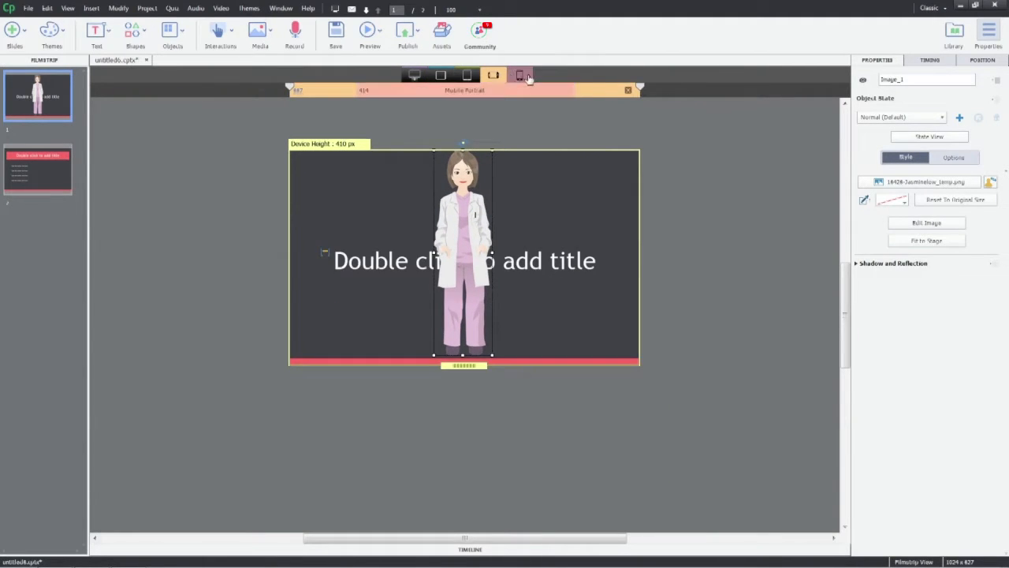
left_click(522, 76)
left_click(414, 75)
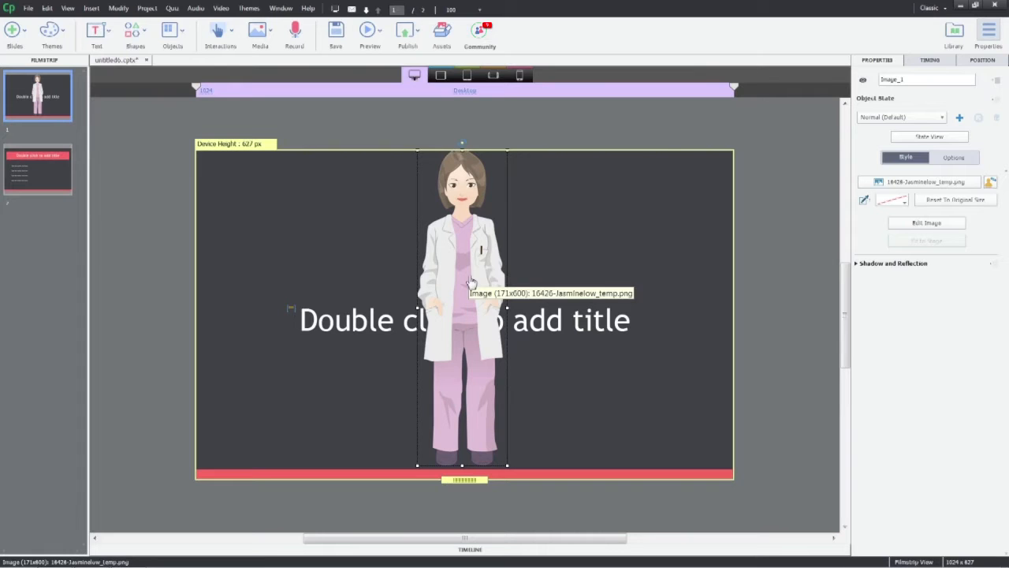
Centre the character horizontally and vertically on the slide using the advanced position options, and check it in the tablet layouts.
left_click(993, 63)
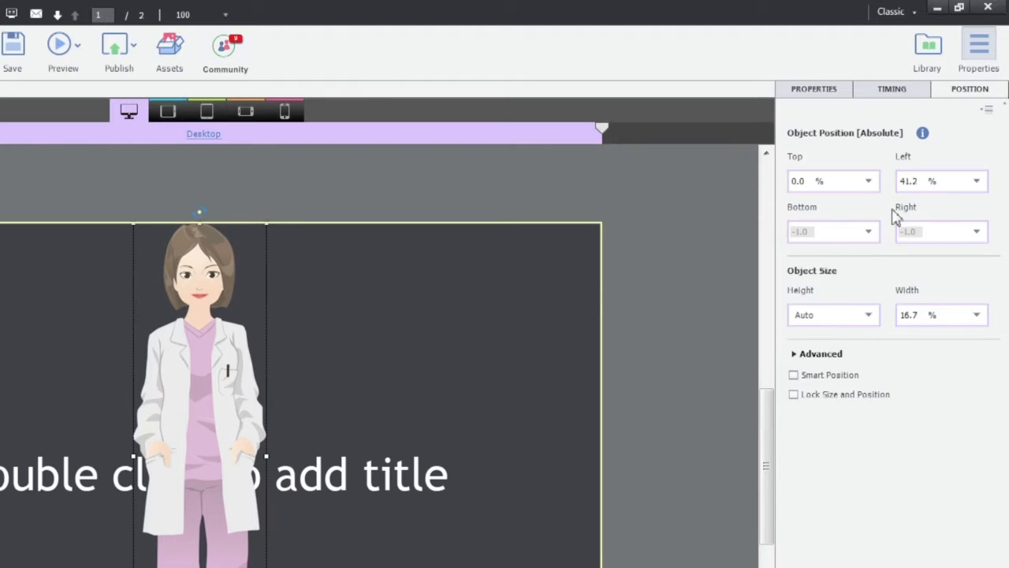
left_click(796, 353)
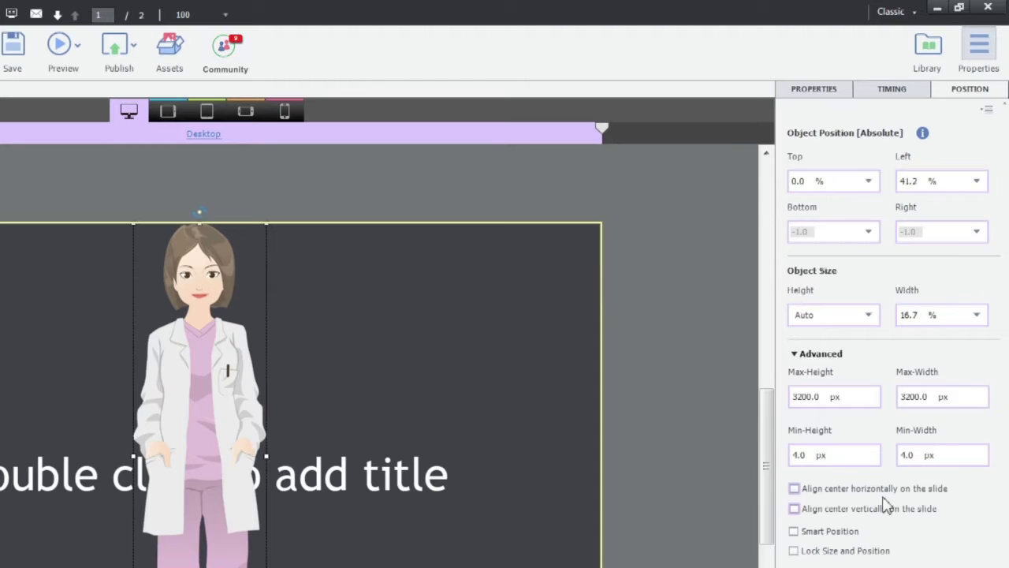
left_click(794, 489)
left_click(794, 508)
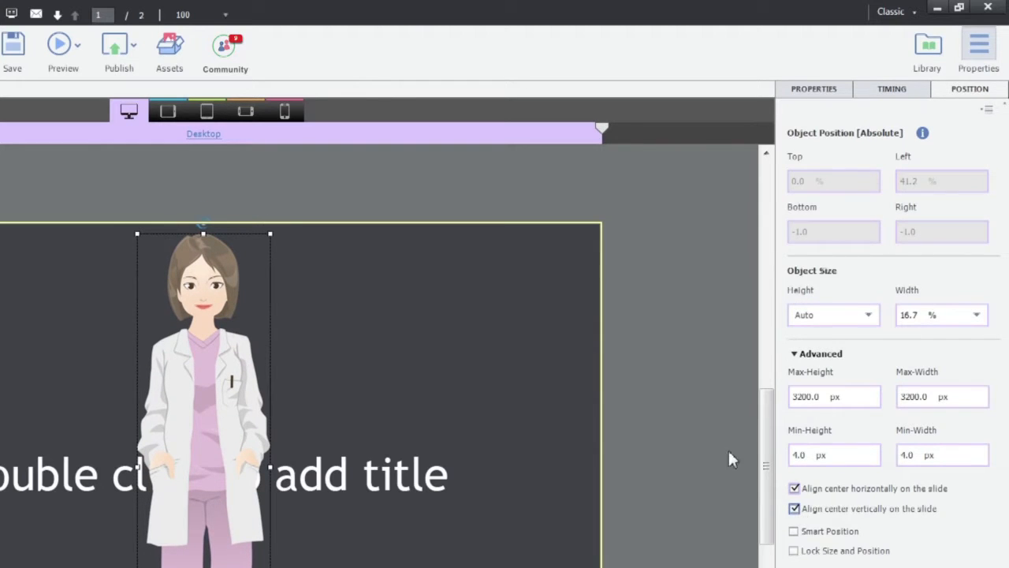
left_click(167, 111)
left_click(207, 111)
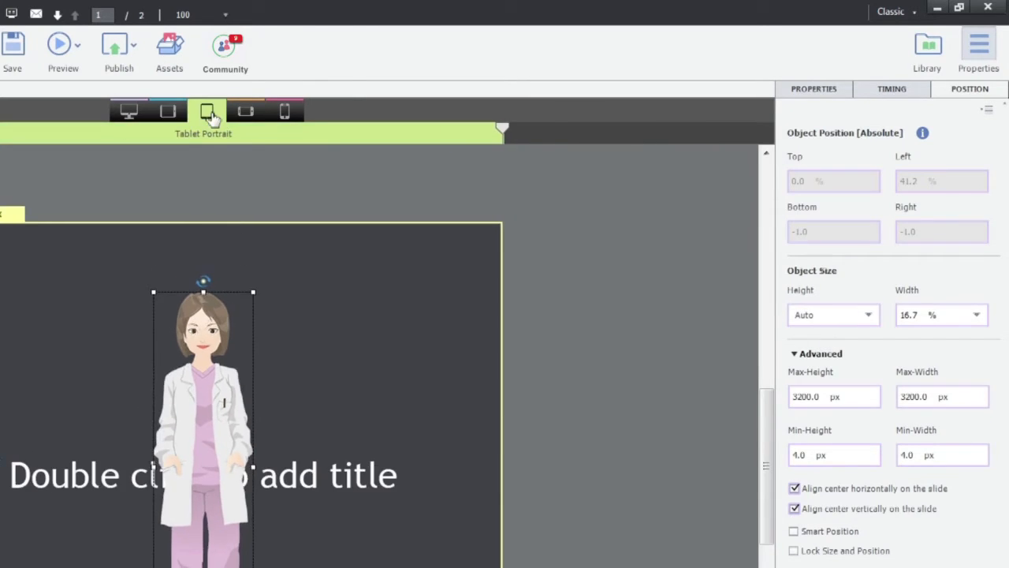
left_click(129, 111)
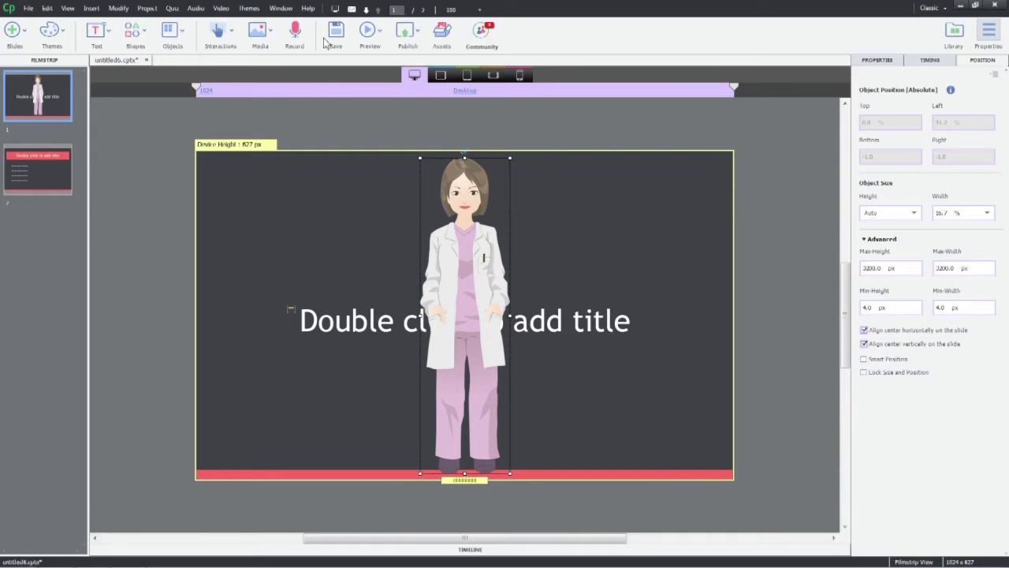
Draw an oval speech bubble about 228 × 101 px beside the character's head, aim its tail at her, and enter "Hi there!".
left_click(142, 30)
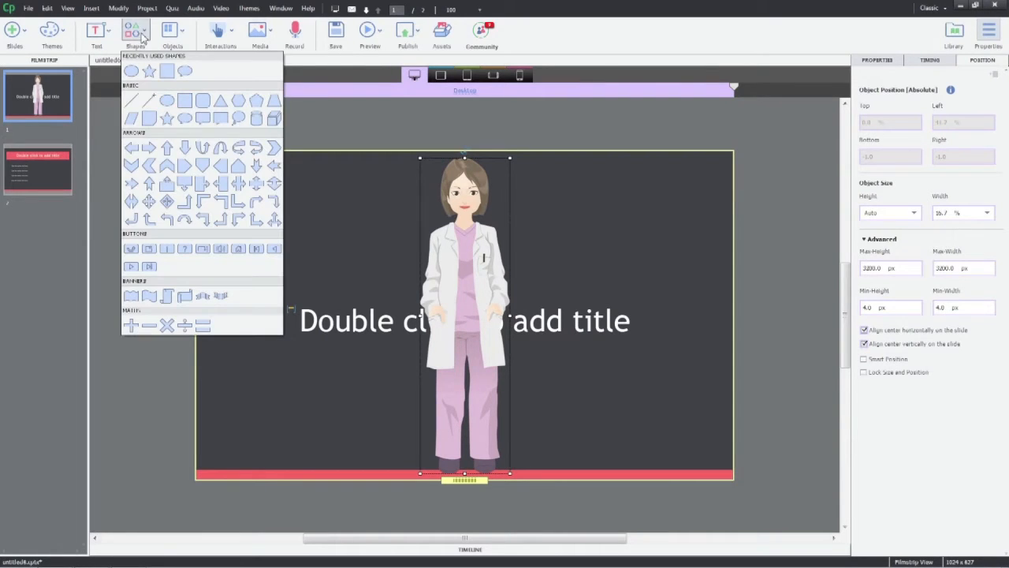
left_click(185, 72)
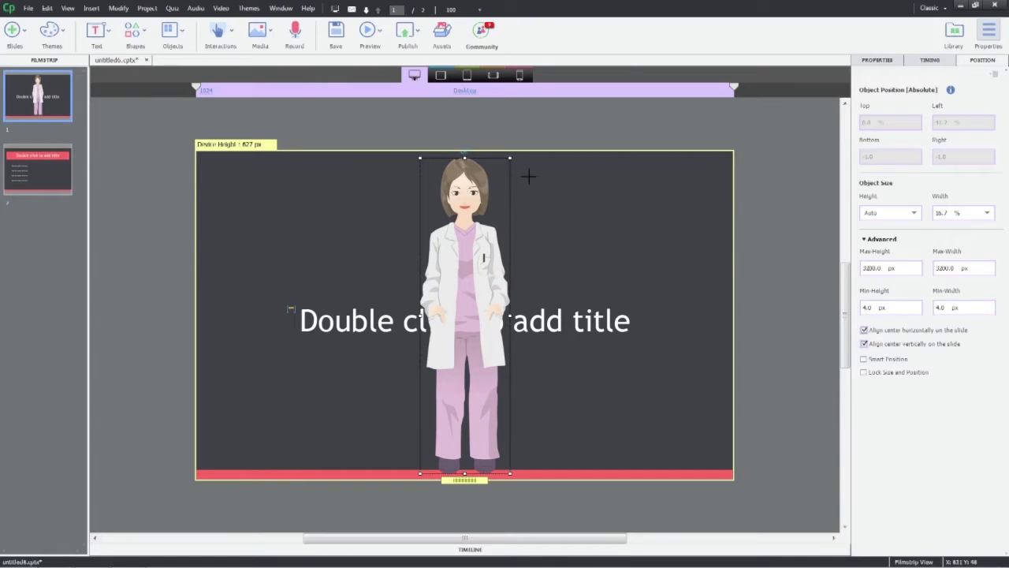
left_click_drag(516, 170, 636, 223)
left_click_drag(524, 231, 499, 203)
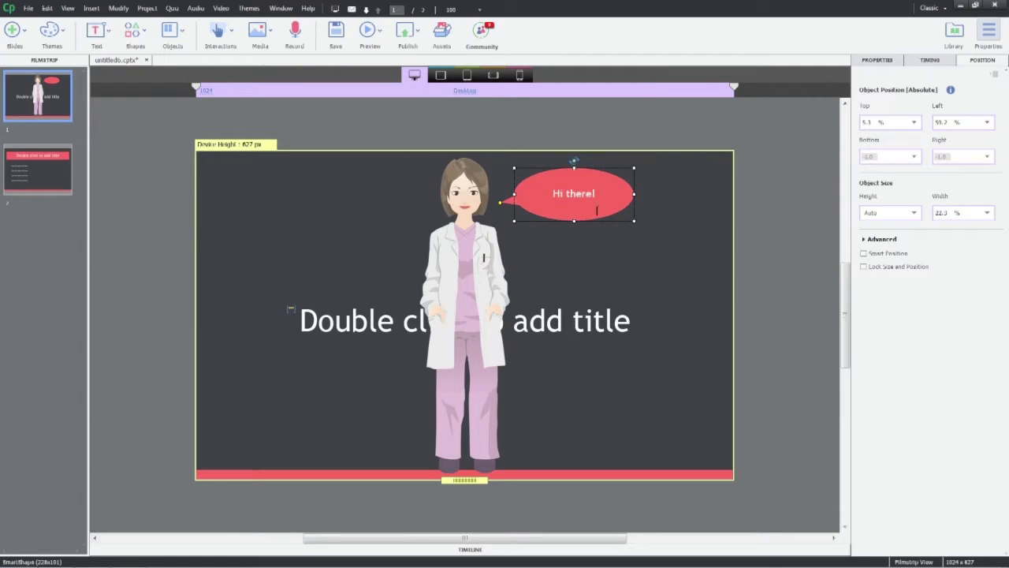
left_click(627, 248)
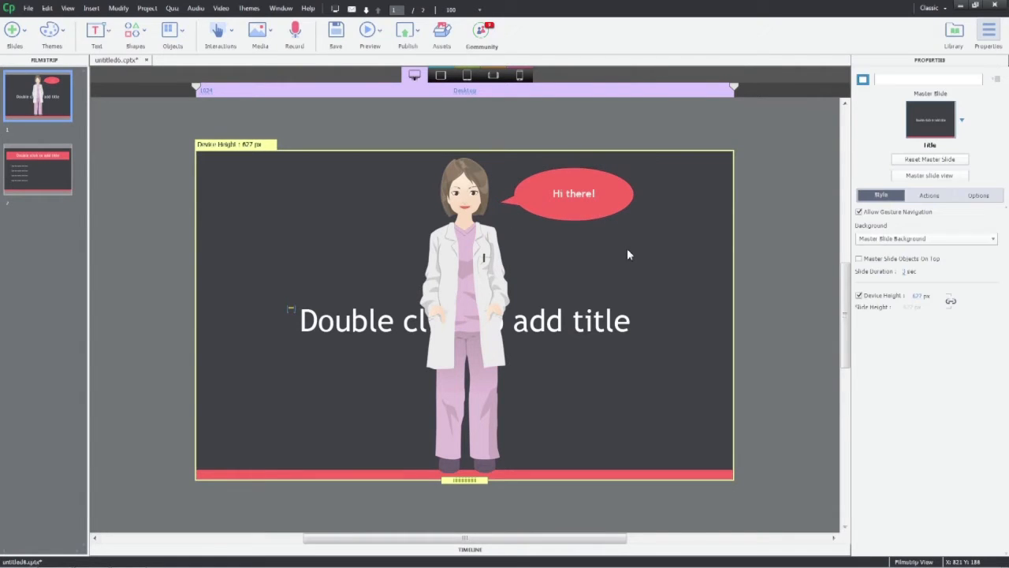
Examine the speech bubble's position relative to the character in each tablet and mobile breakpoint.
left_click(440, 75)
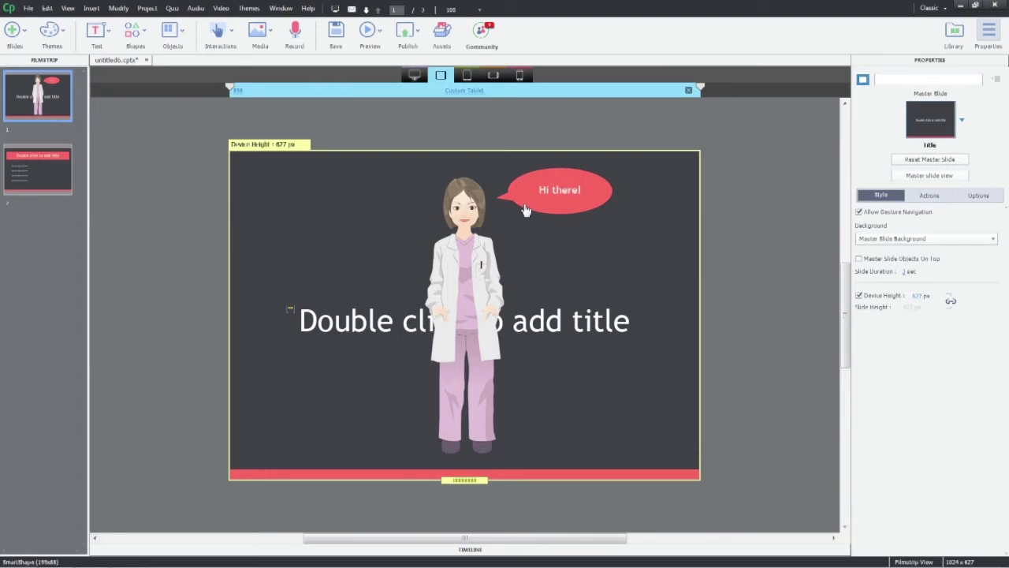
left_click(466, 75)
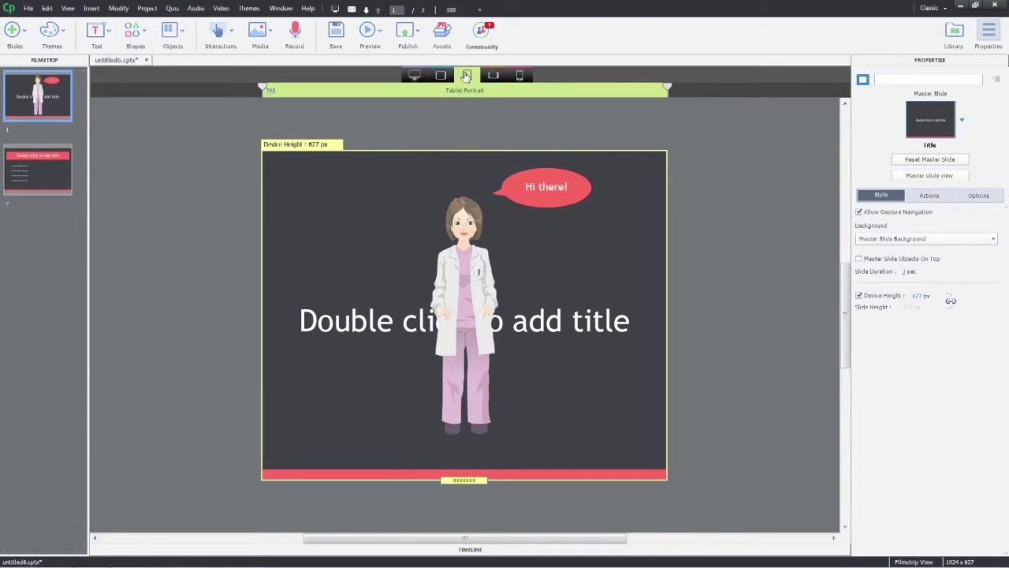
left_click(493, 75)
left_click(520, 75)
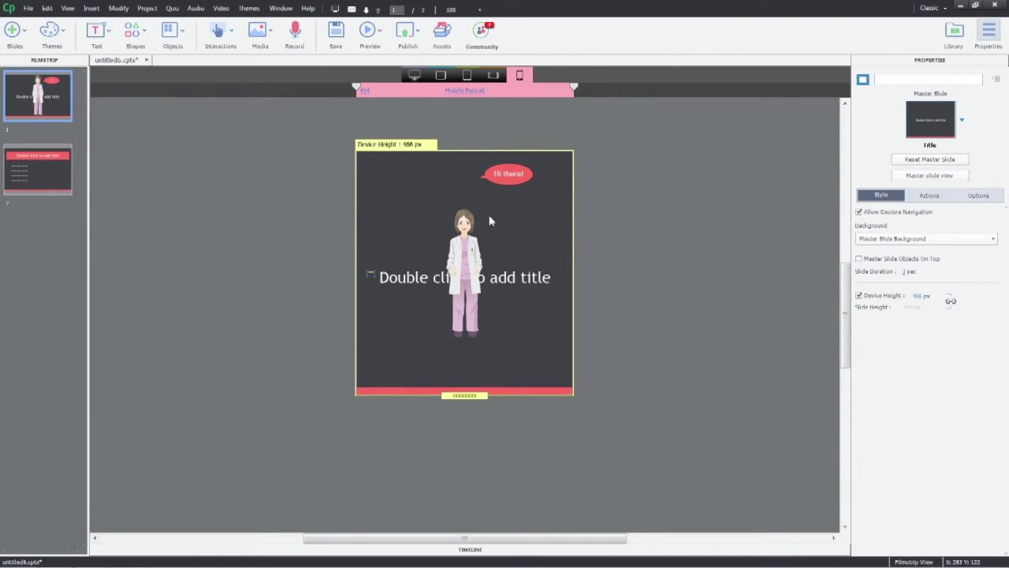
In the desktop layout, enable Smart Position for the speech bubble and anchor it to the character's top and right edges.
left_click(414, 75)
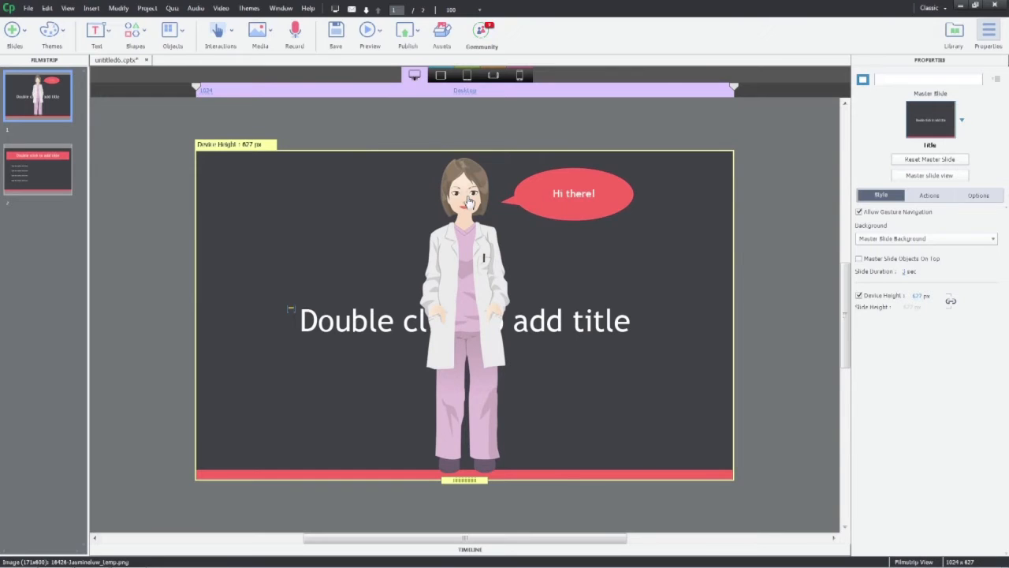
left_click(573, 201)
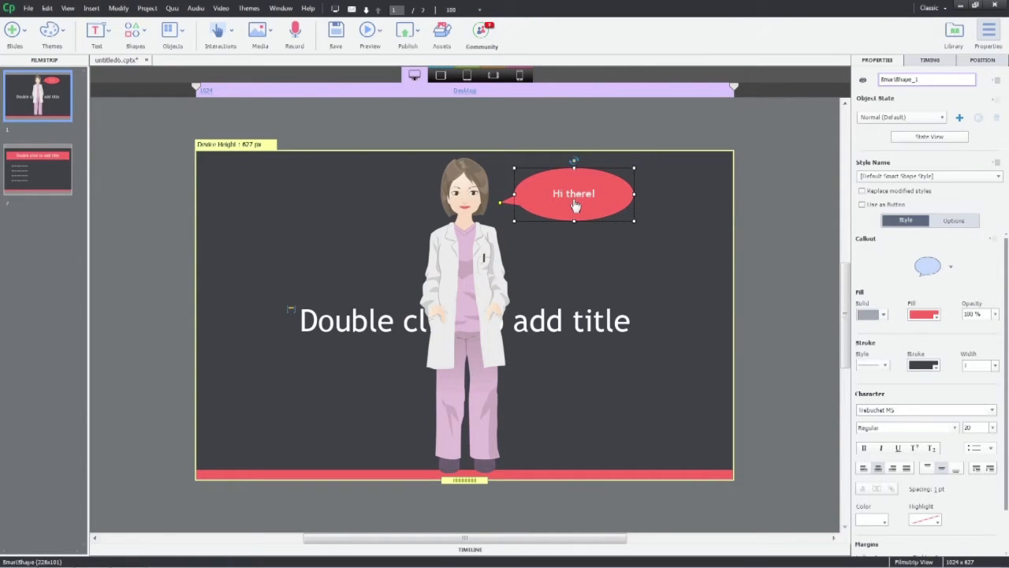
left_click(983, 62)
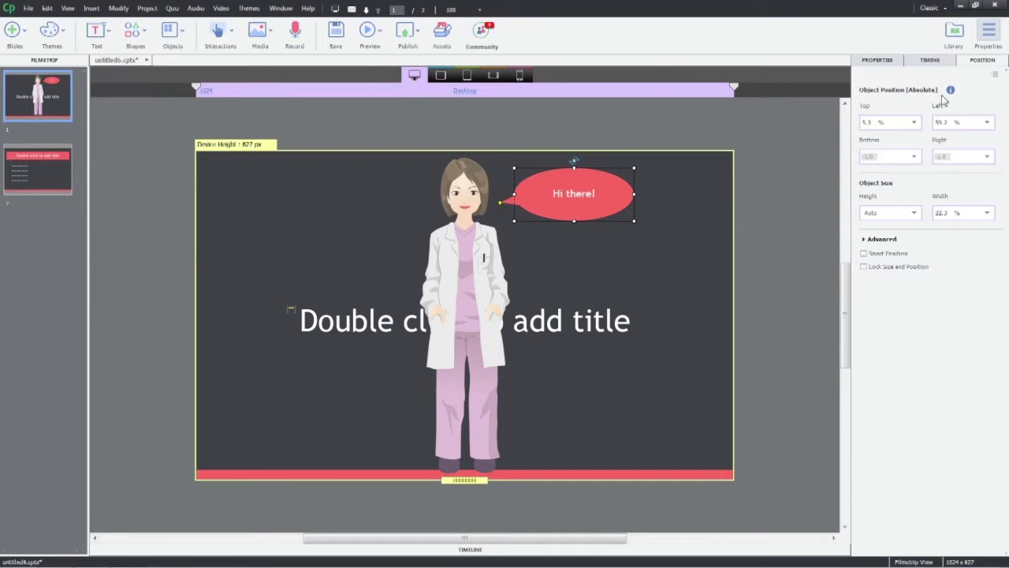
left_click(863, 254)
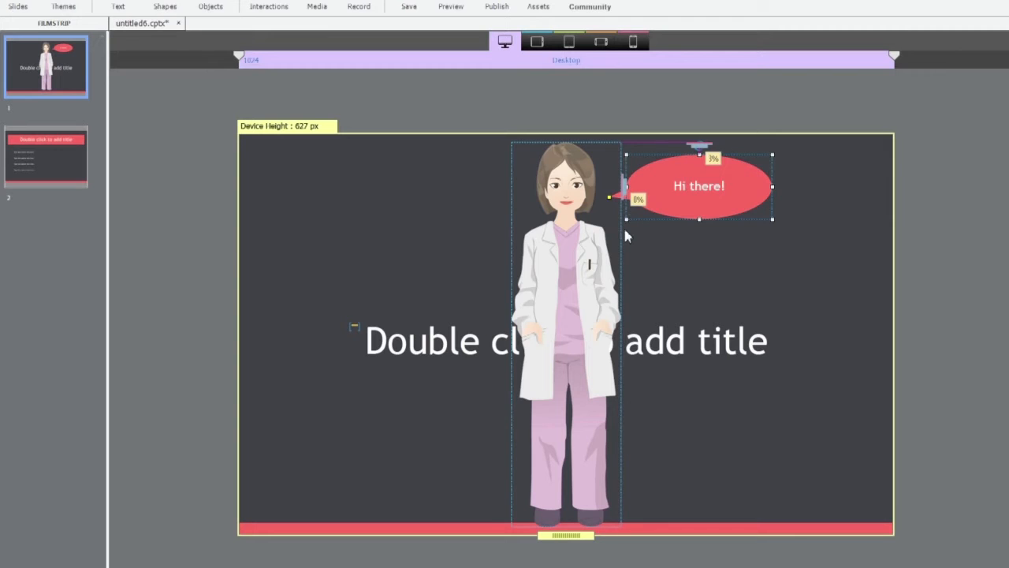
Check the anchored speech bubble beside the character in each tablet and mobile breakpoint, and return to the desktop layout.
left_click(548, 46)
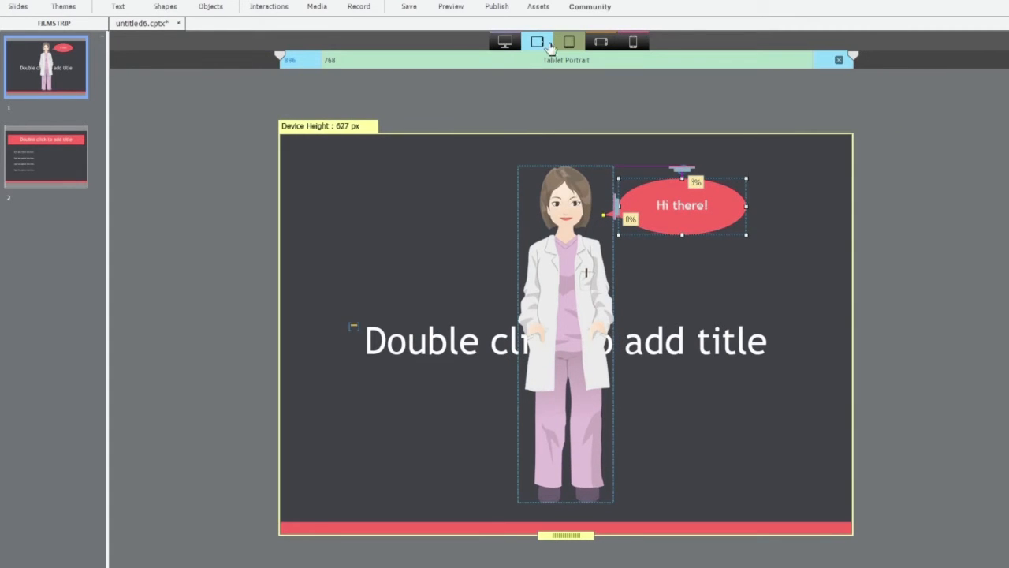
left_click(571, 45)
left_click(601, 43)
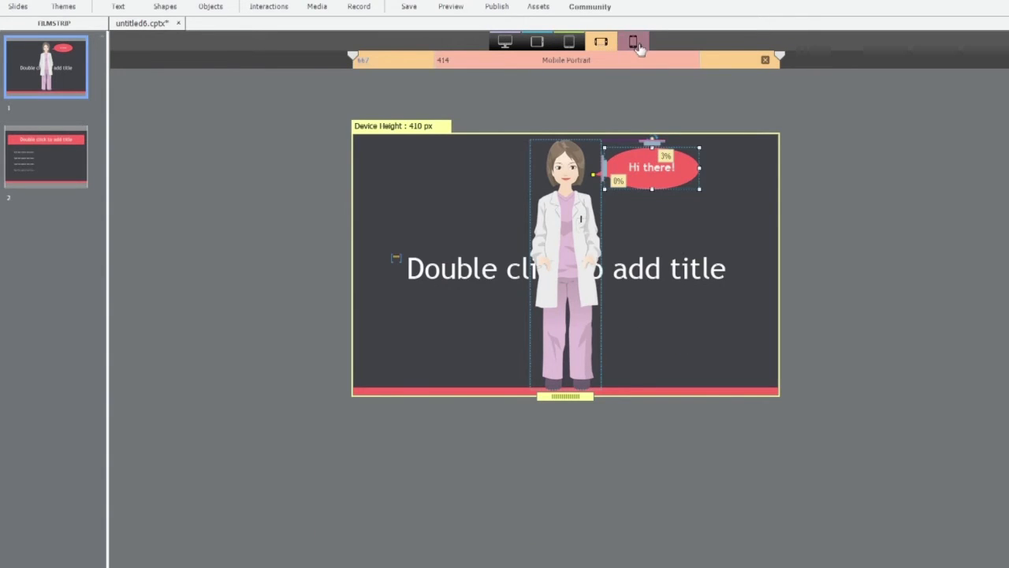
left_click(634, 44)
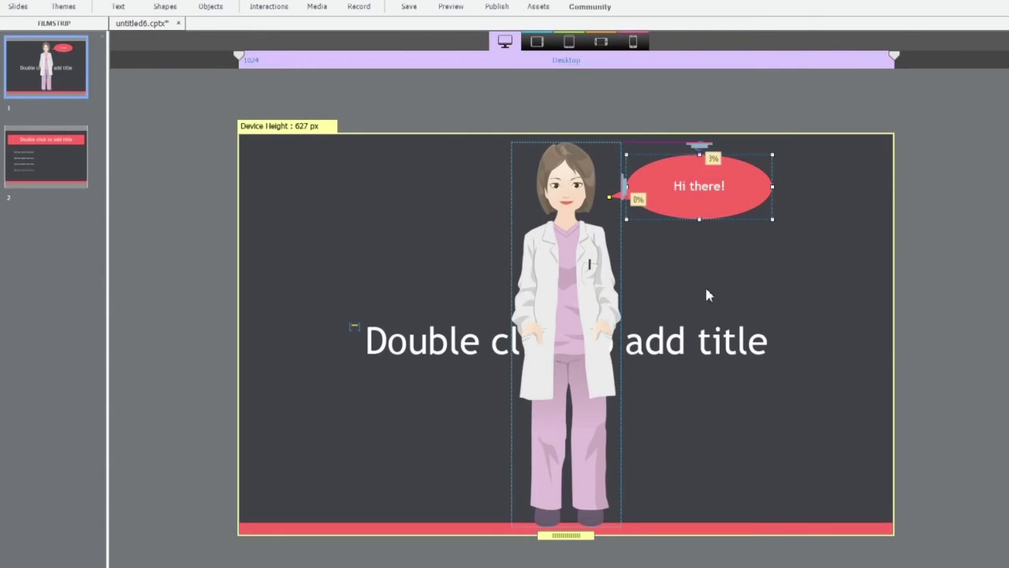
Preview the whole project in the browser and examine the character and speech bubble at the 896, 768, 667 and 414 widths.
left_click(453, 6)
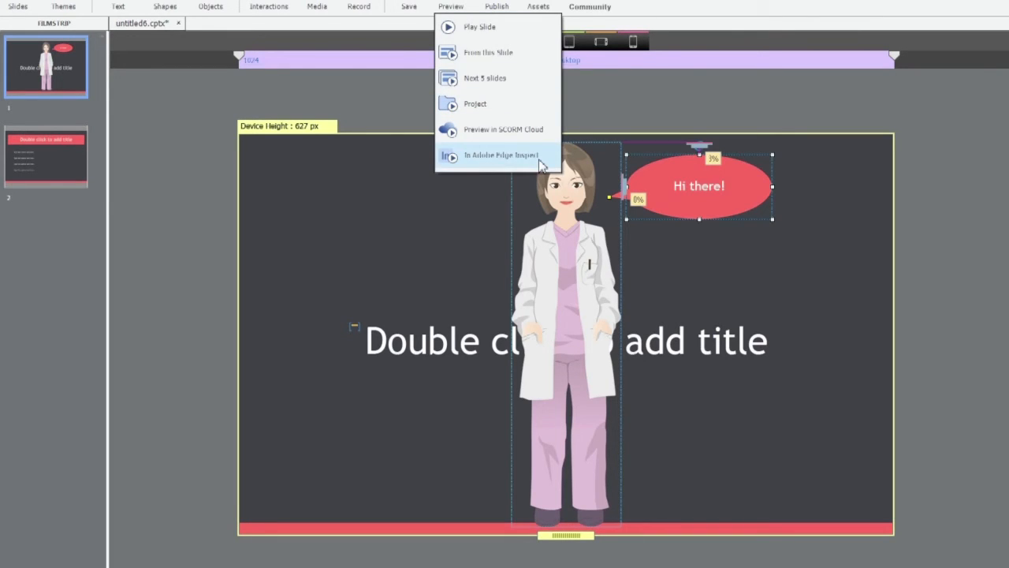
left_click(476, 104)
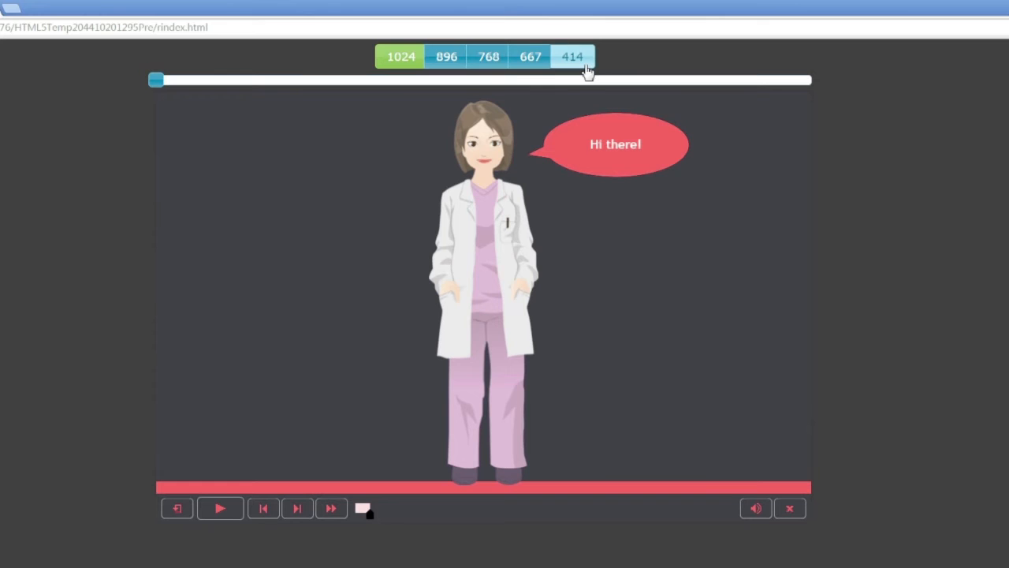
left_click(456, 61)
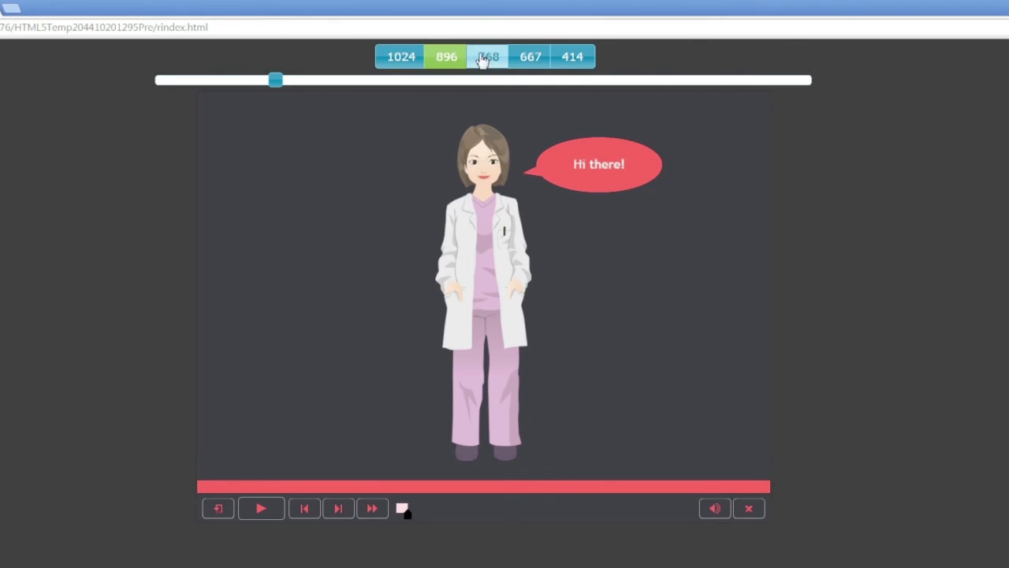
left_click(487, 59)
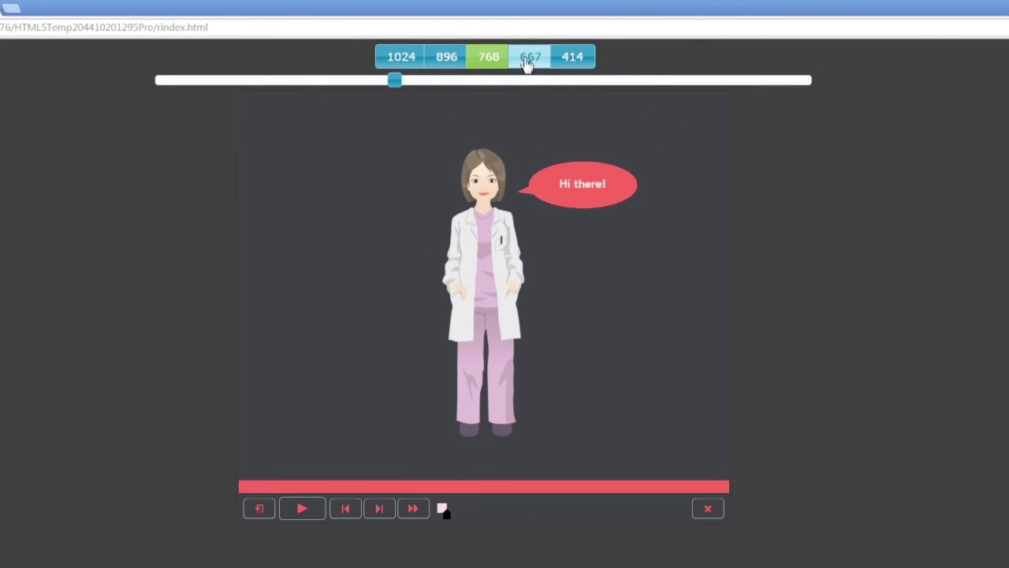
left_click(527, 65)
left_click(582, 62)
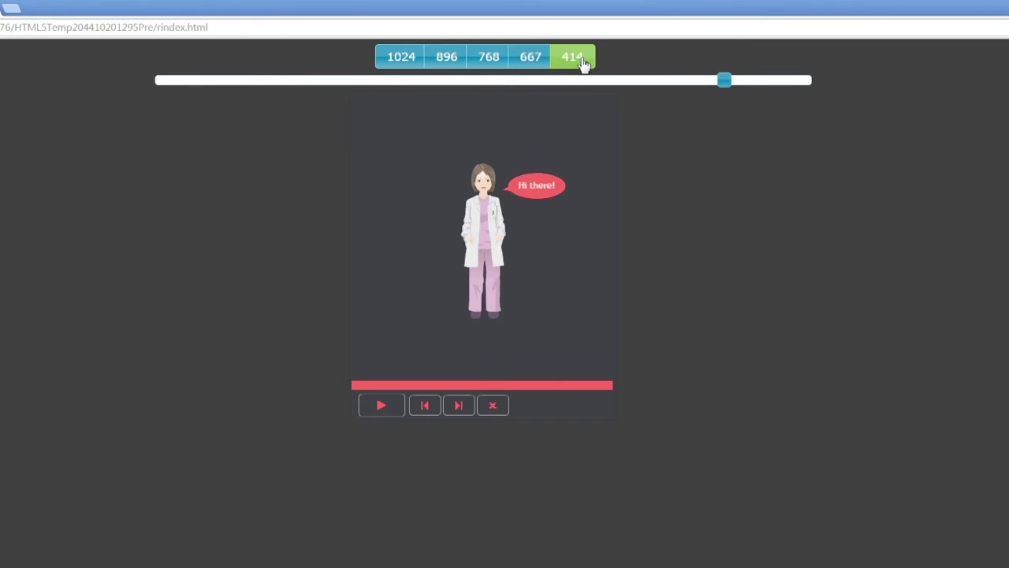
left_click(516, 62)
left_click(477, 61)
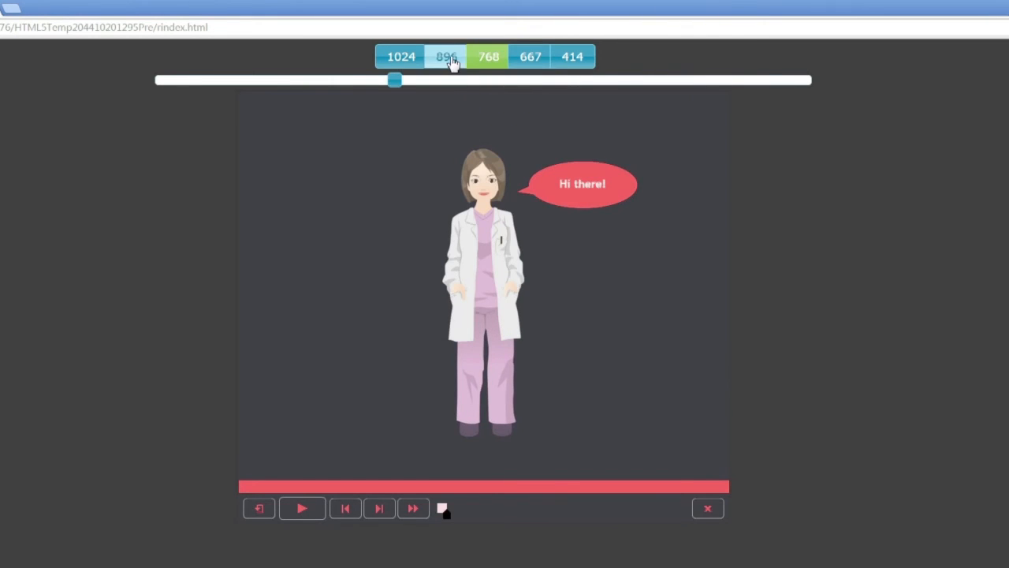